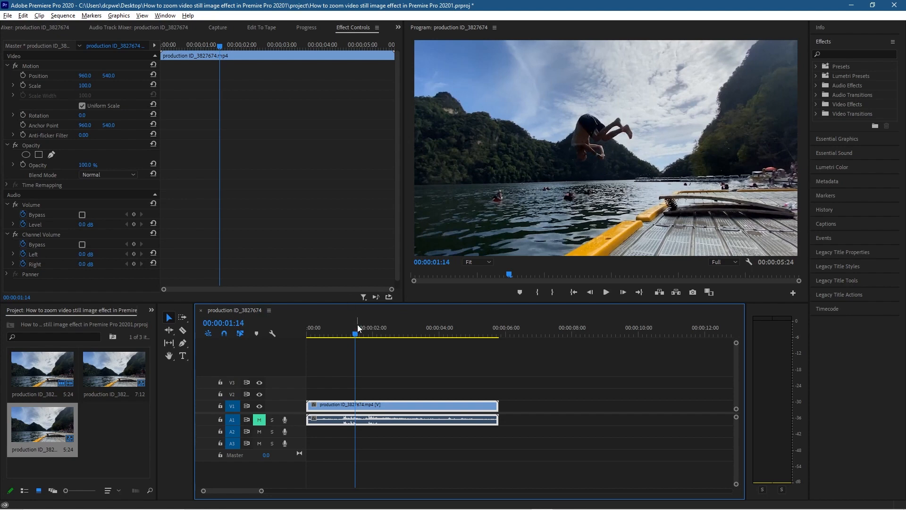
- Split the video clip on V1 at 00:00:01:16, where the diver is upside down in mid-air
{"action": "mouse_move", "coordinate": [357, 333]}
{"action": "left_mouse_down"}
{"action": "mouse_move", "coordinate": [387, 335]}
{"action": "mouse_move", "coordinate": [359, 330]}
{"action": "left_mouse_up"}
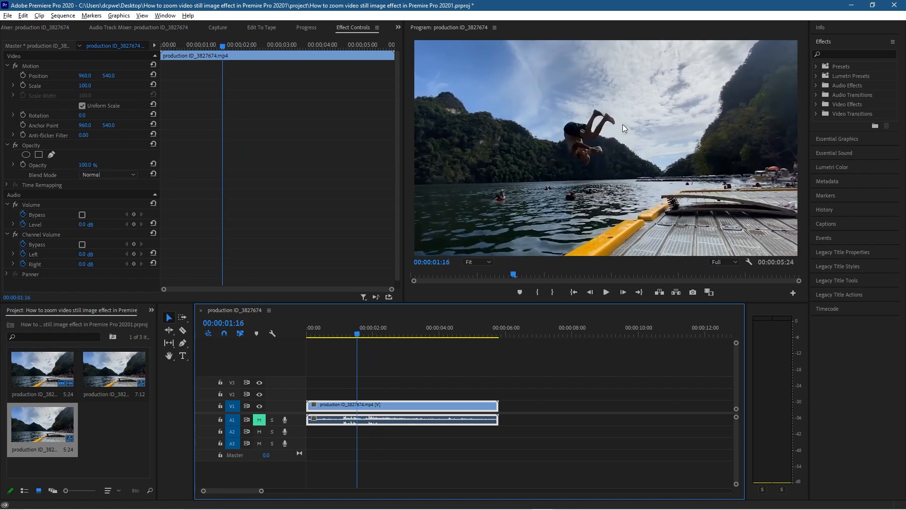
{"action": "left_click", "coordinate": [183, 330]}
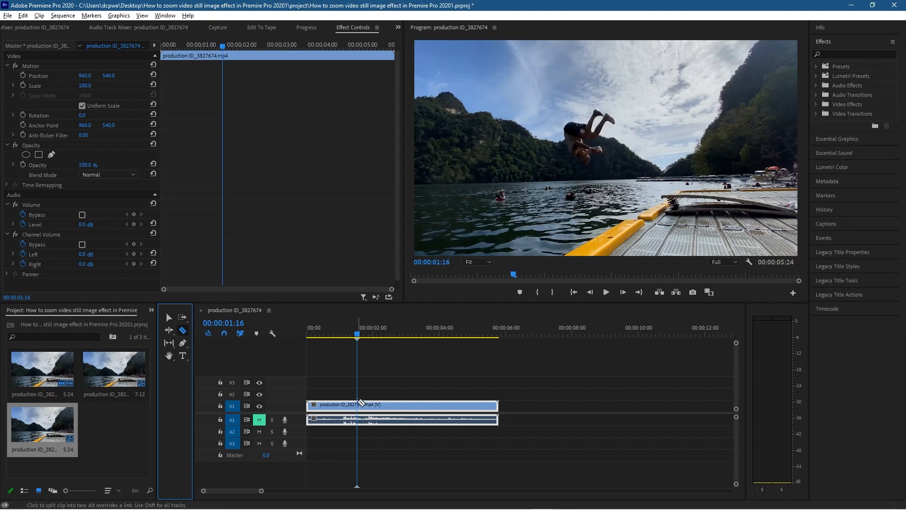
{"action": "left_click", "coordinate": [357, 405]}
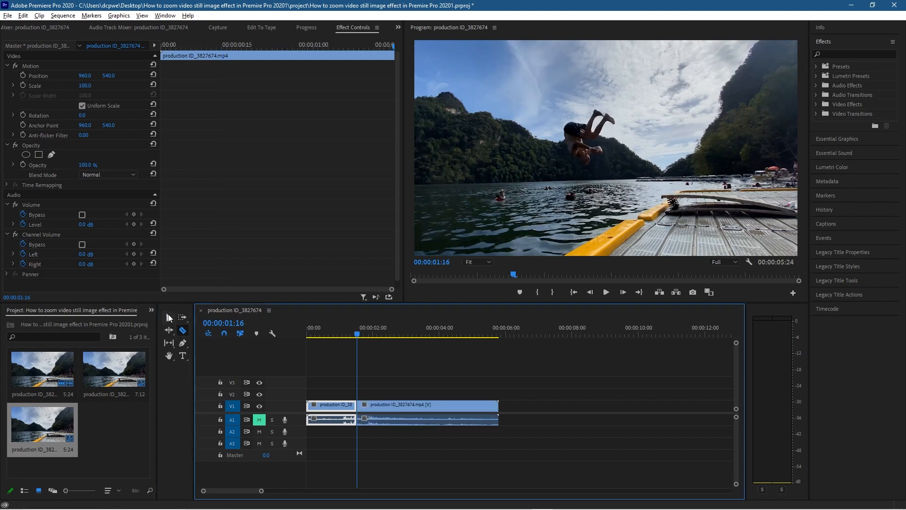
{"action": "left_click", "coordinate": [169, 317]}
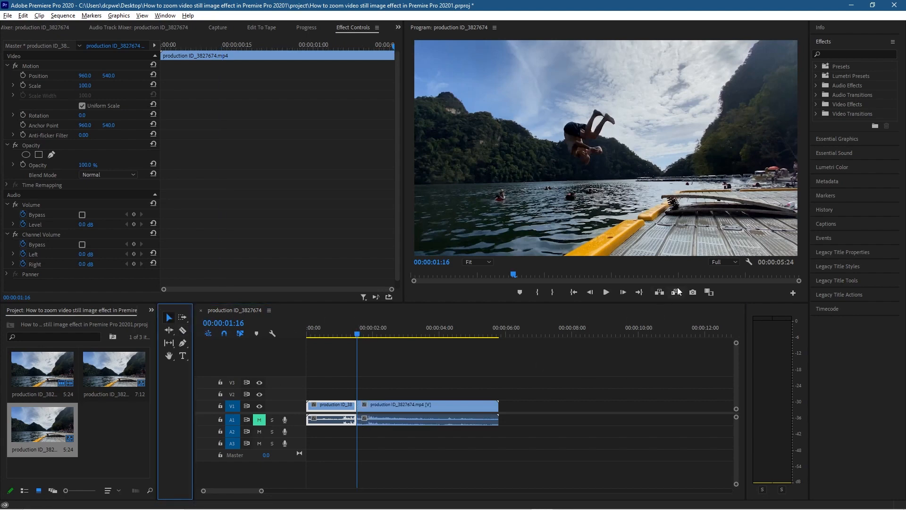
- Export the current frame as a PNG into the project folder, import it into the project, and overwrite the existing file
{"action": "left_click", "coordinate": [692, 292]}
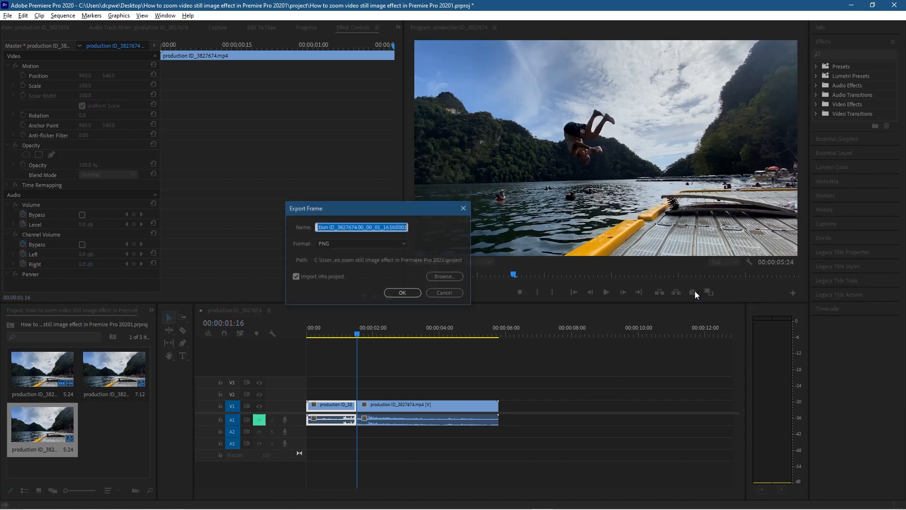
{"action": "left_click", "coordinate": [452, 276]}
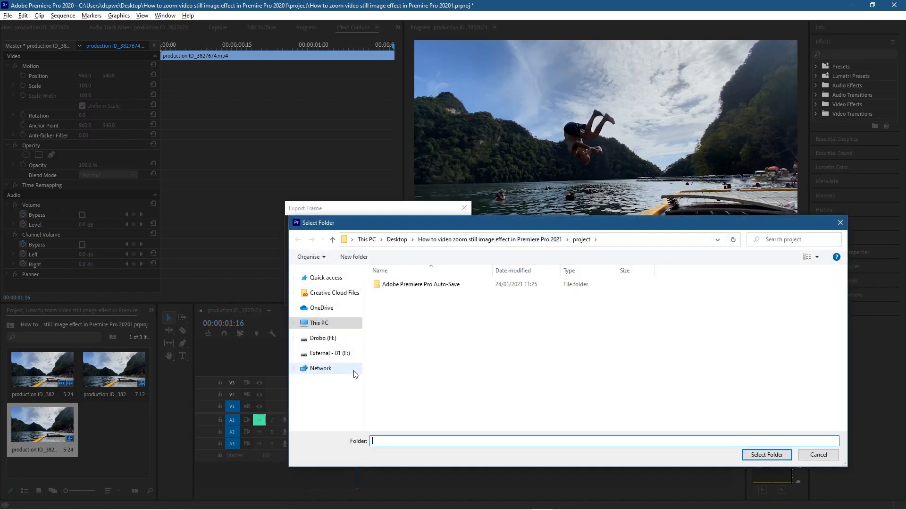
{"action": "left_click", "coordinate": [766, 454]}
{"action": "left_click", "coordinate": [402, 293]}
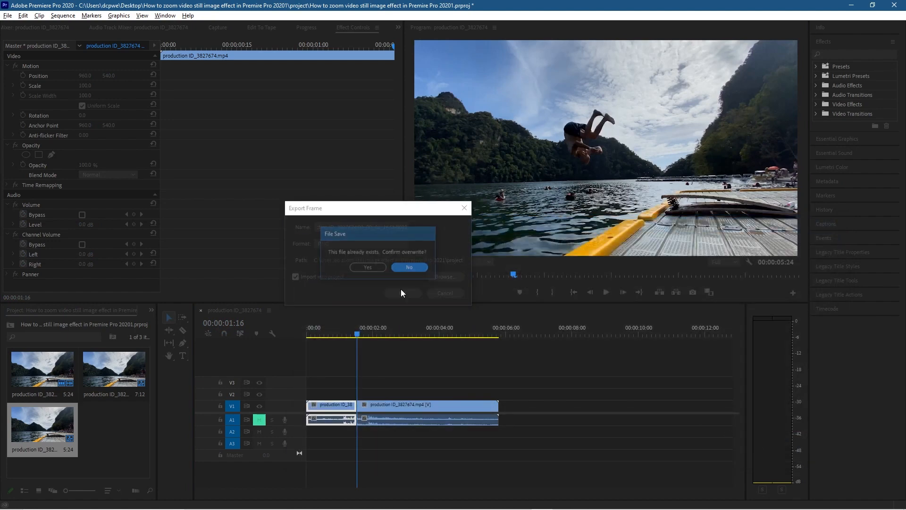
{"action": "left_click", "coordinate": [368, 268]}
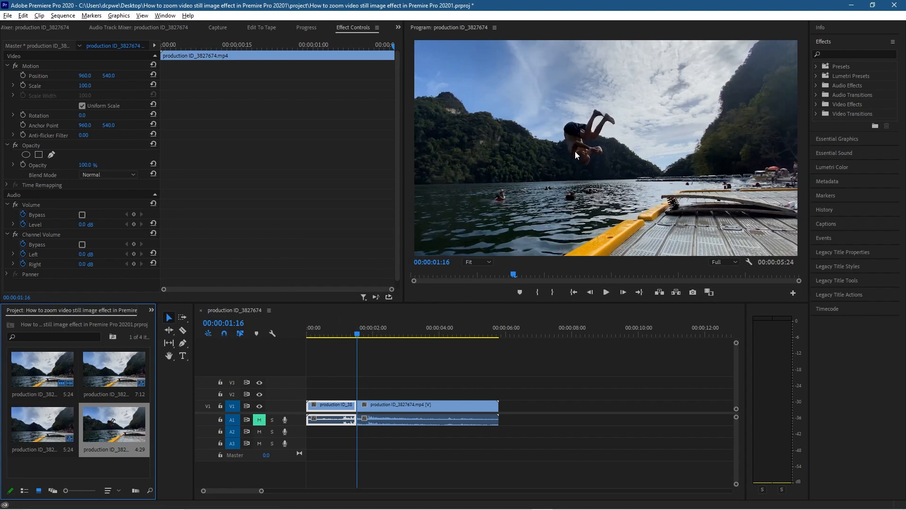
- Move the second video clip to about 9 seconds on V1 and place the exported still directly after the first clip
{"action": "left_click_drag", "start_coordinate": [398, 408], "coordinate": [641, 406]}
{"action": "left_click", "coordinate": [125, 431]}
{"action": "left_click_drag", "start_coordinate": [152, 423], "coordinate": [358, 407]}
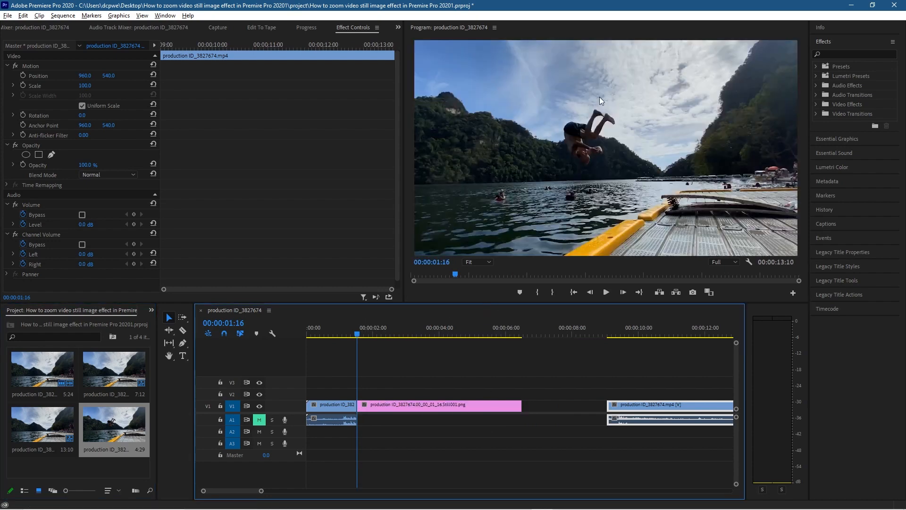
- Add starting keyframes for Position, Scale and Rotation at the first frame of the still, 00:00:01:16
{"action": "key", "text": "Home"}
{"action": "left_click_drag", "start_coordinate": [308, 336], "coordinate": [362, 342]}
{"action": "left_click", "coordinate": [400, 405]}
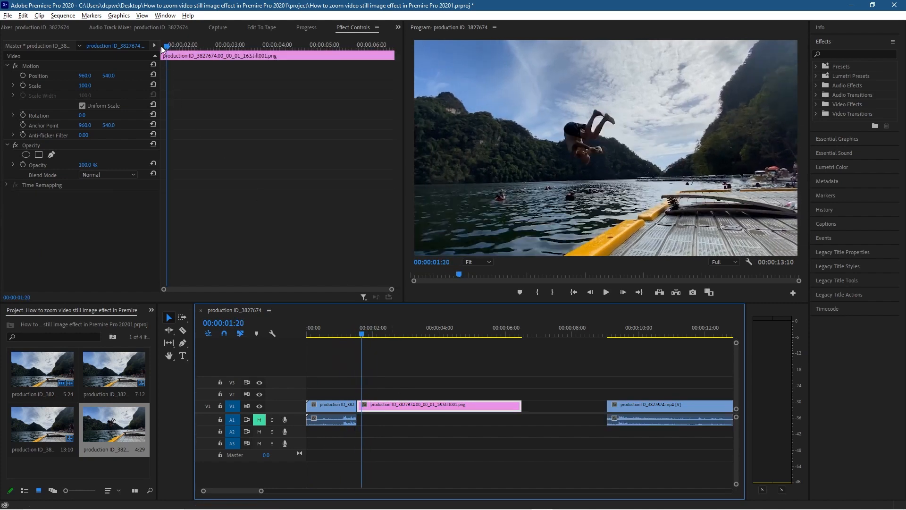
{"action": "left_click_drag", "start_coordinate": [166, 44], "coordinate": [48, 92]}
{"action": "left_click", "coordinate": [23, 74]}
{"action": "left_click", "coordinate": [23, 86]}
{"action": "left_click", "coordinate": [23, 114]}
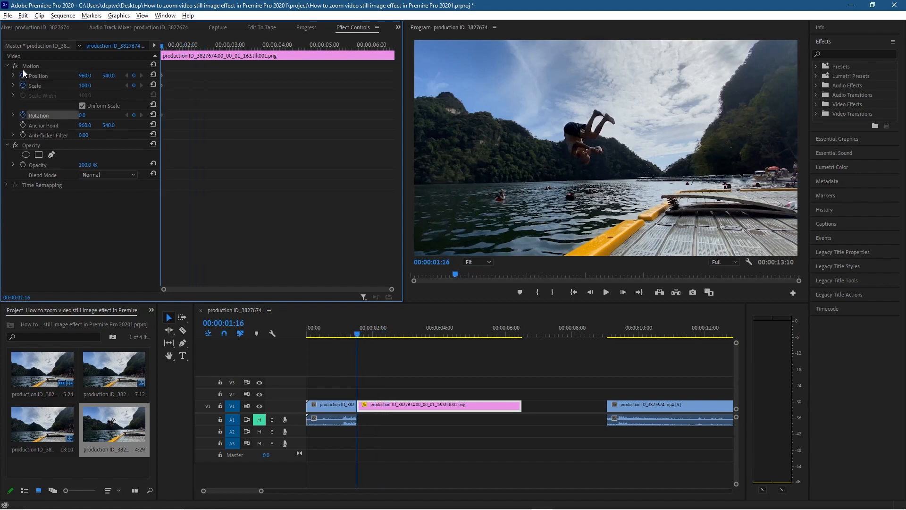
- At 00:00:02:25, set the still's Scale to 139, horizontal Position to 1148 and Rotation to -9°
{"action": "left_click_drag", "start_coordinate": [165, 44], "coordinate": [224, 48]}
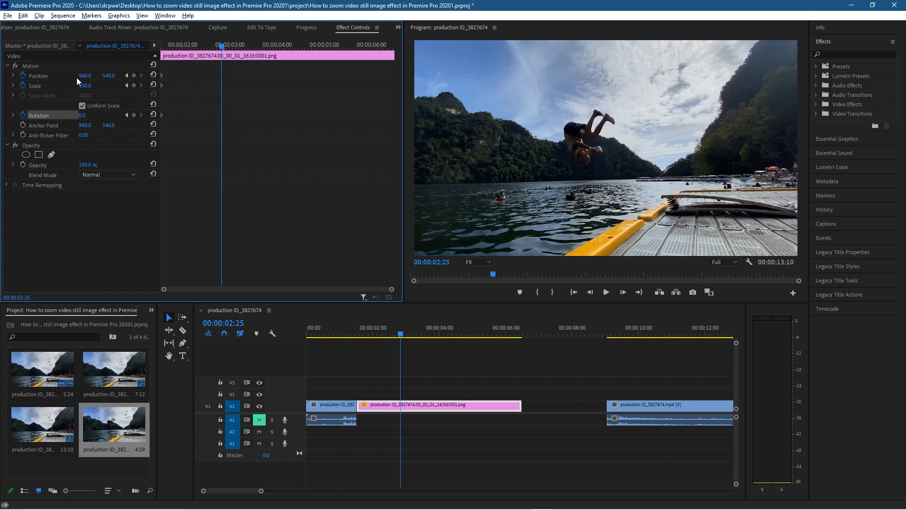
{"action": "left_click_drag", "start_coordinate": [83, 86], "coordinate": [171, 76]}
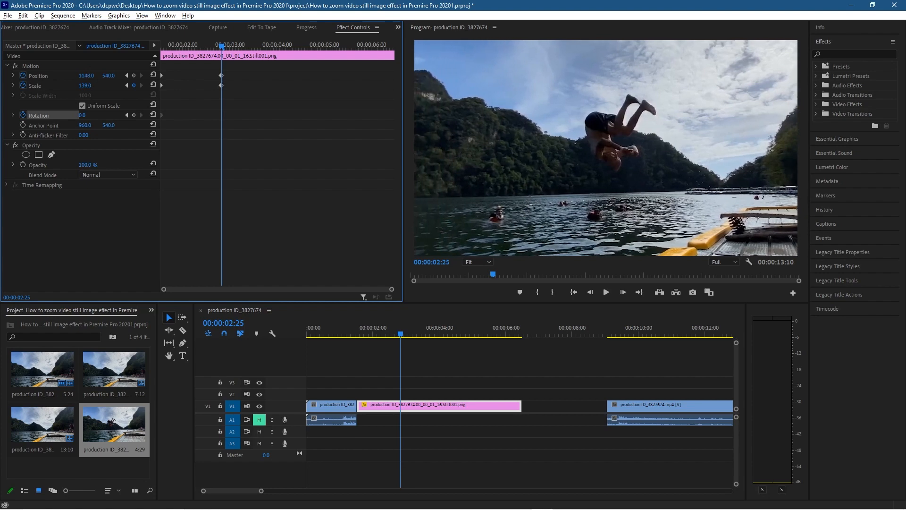
{"action": "left_click_drag", "start_coordinate": [82, 115], "coordinate": [59, 116]}
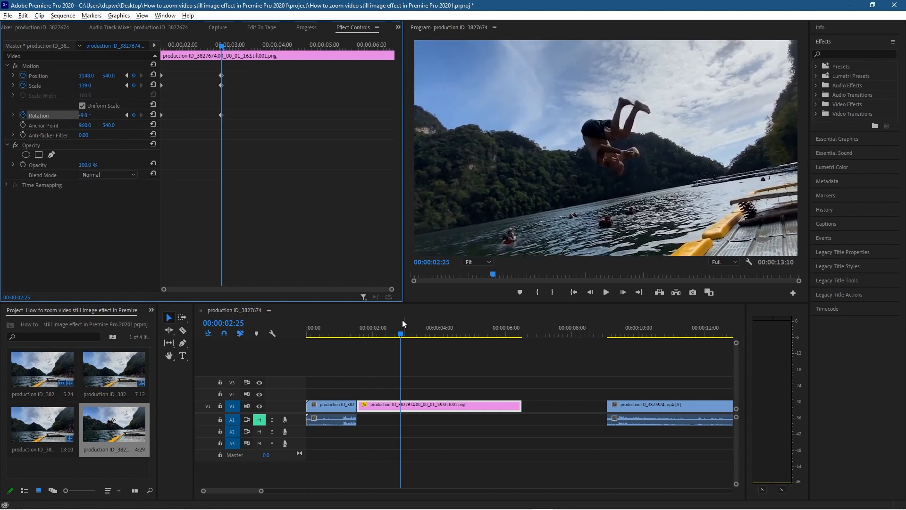
- Split the still at its ending keyframes, 00:00:02:25, and delete the part after the cut
{"action": "left_click_drag", "start_coordinate": [392, 330], "coordinate": [390, 372]}
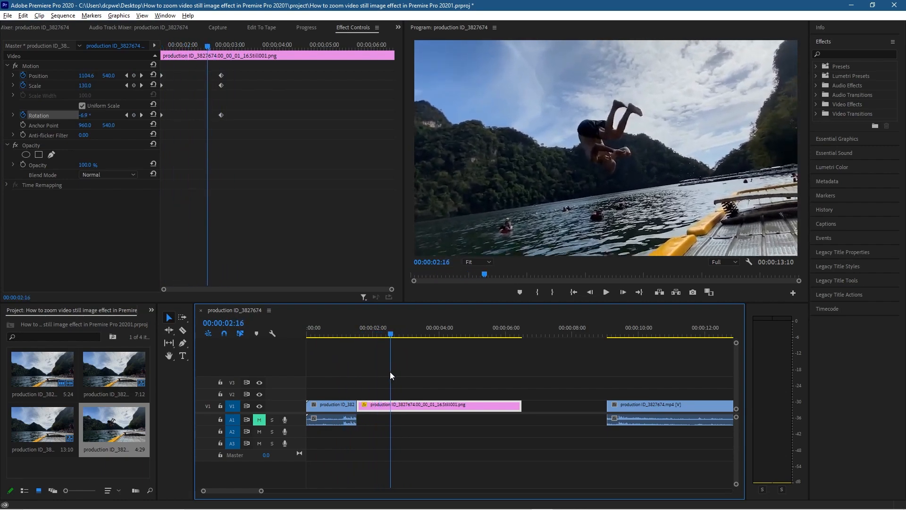
{"action": "left_click", "coordinate": [141, 76]}
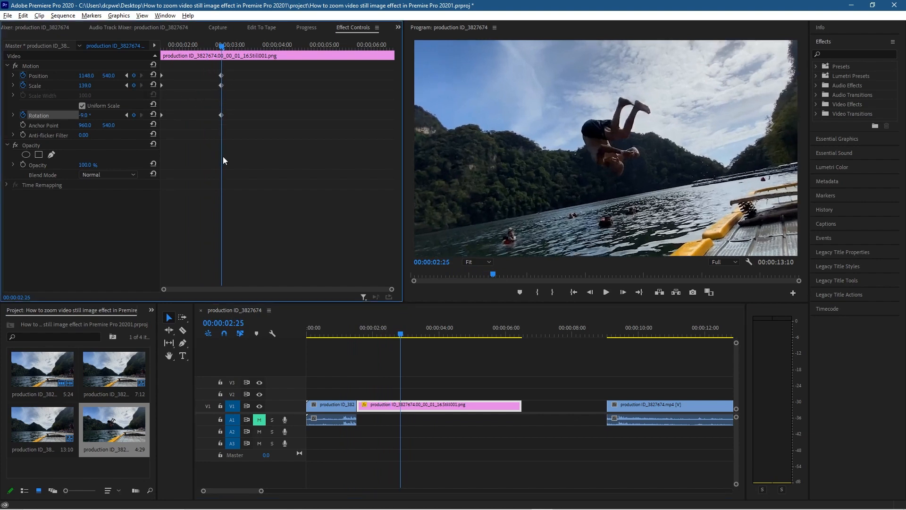
{"action": "left_click", "coordinate": [183, 330]}
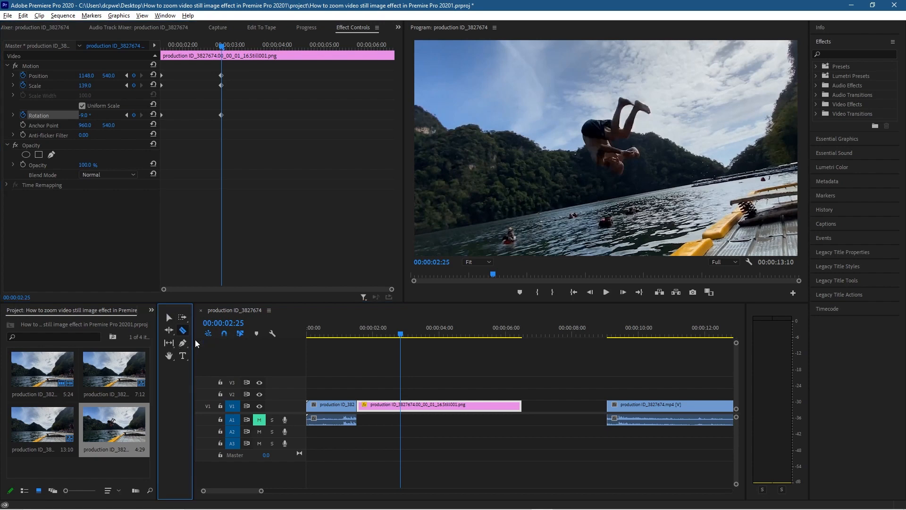
{"action": "left_click", "coordinate": [402, 406]}
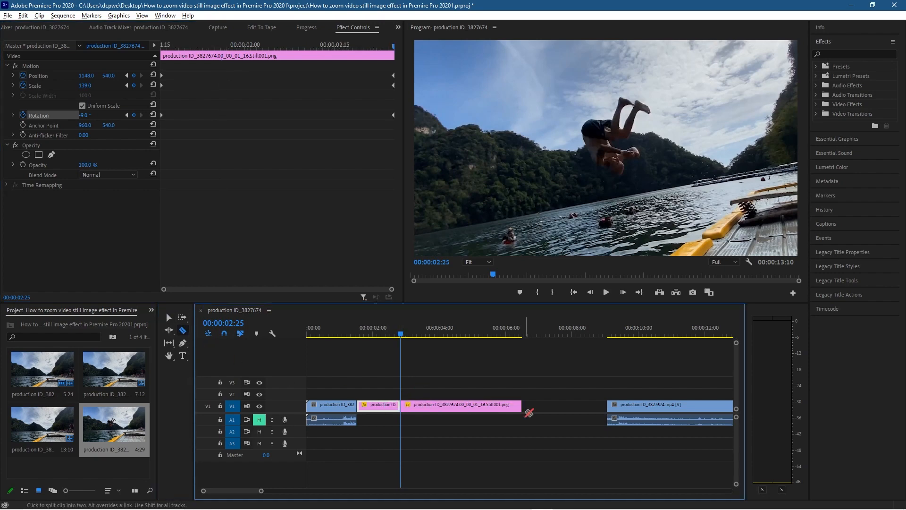
{"action": "left_click", "coordinate": [169, 317]}
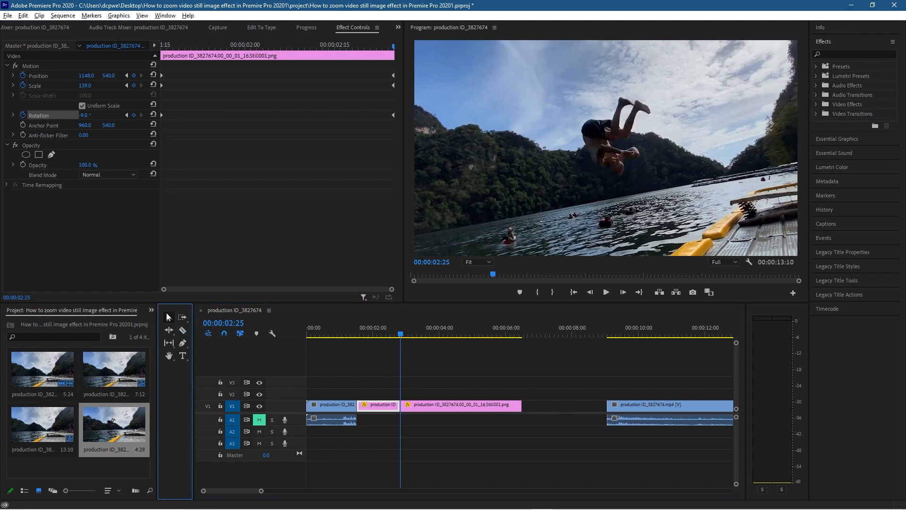
{"action": "left_click", "coordinate": [436, 406]}
{"action": "key", "text": "Delete"}
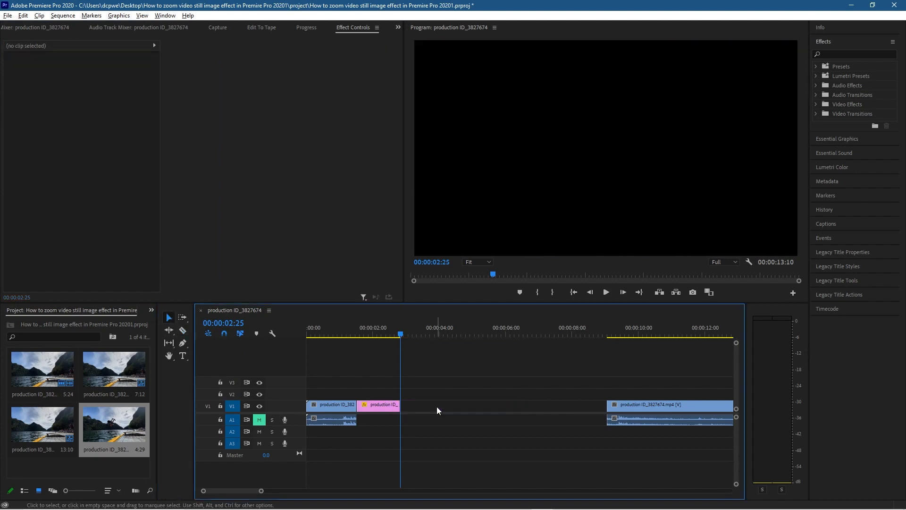
- Move the last video clip against the end of the still to close the gap, and play back the sequence
{"action": "left_click", "coordinate": [650, 402]}
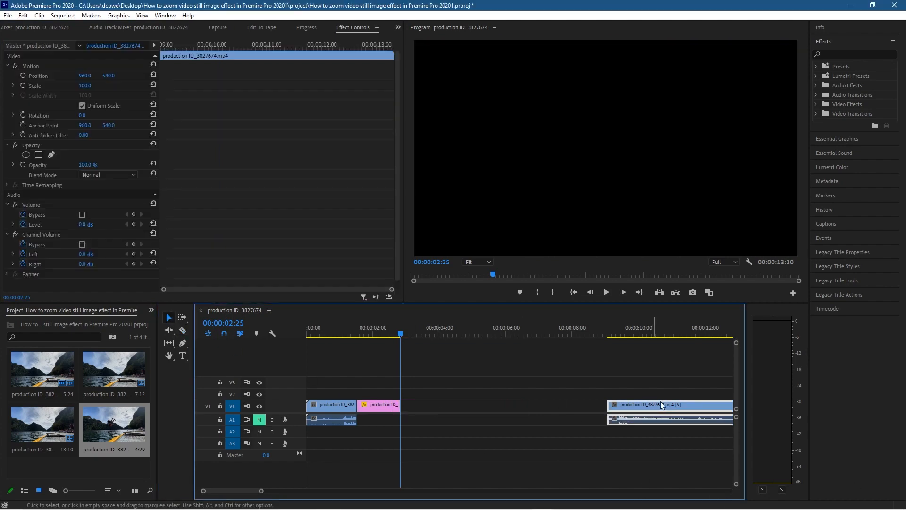
{"action": "left_click_drag", "start_coordinate": [662, 401], "coordinate": [451, 405]}
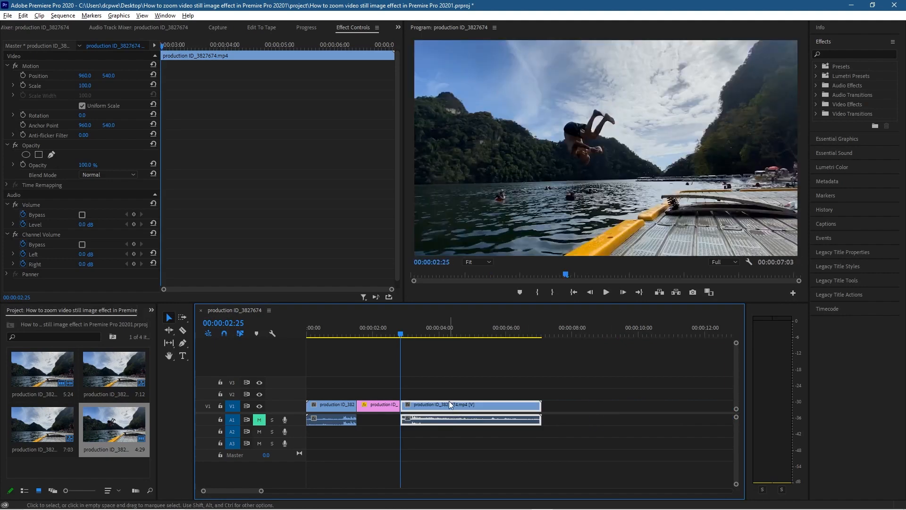
{"action": "left_click", "coordinate": [362, 339]}
{"action": "left_click_drag", "start_coordinate": [361, 338], "coordinate": [381, 352]}
{"action": "key", "text": "space"}
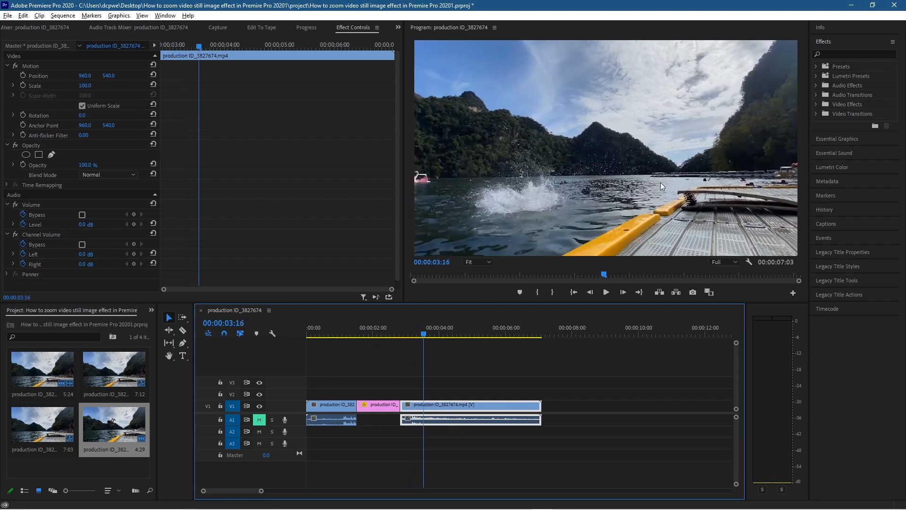
- Place the playhead at 00:00:02:19 and select the shortened still clip
{"action": "left_click_drag", "start_coordinate": [415, 327], "coordinate": [394, 335]}
{"action": "left_click", "coordinate": [379, 404]}
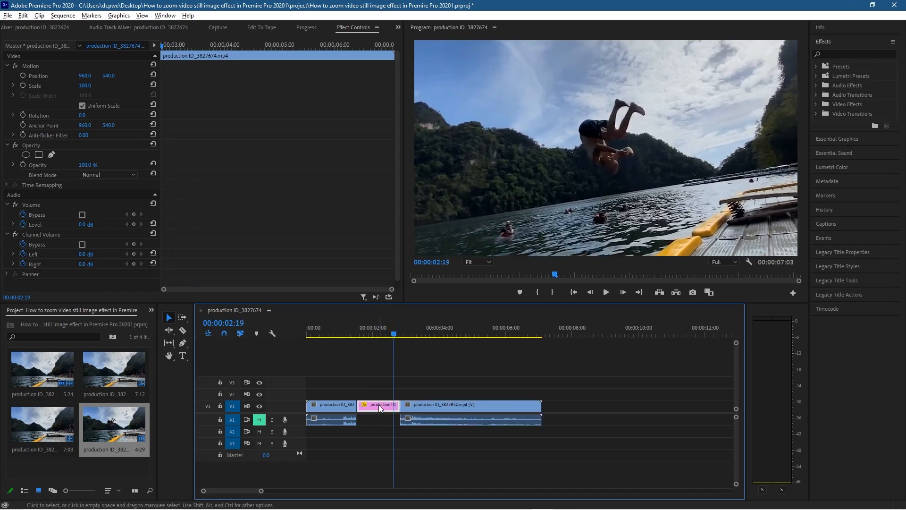
{"action": "left_click", "coordinate": [89, 75]}
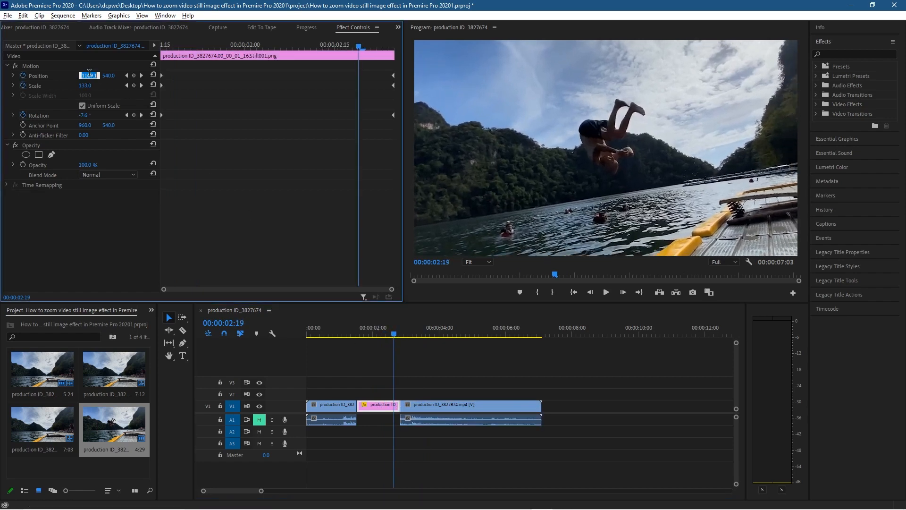
{"action": "right_click", "coordinate": [89, 74]}
{"action": "left_click", "coordinate": [61, 115]}
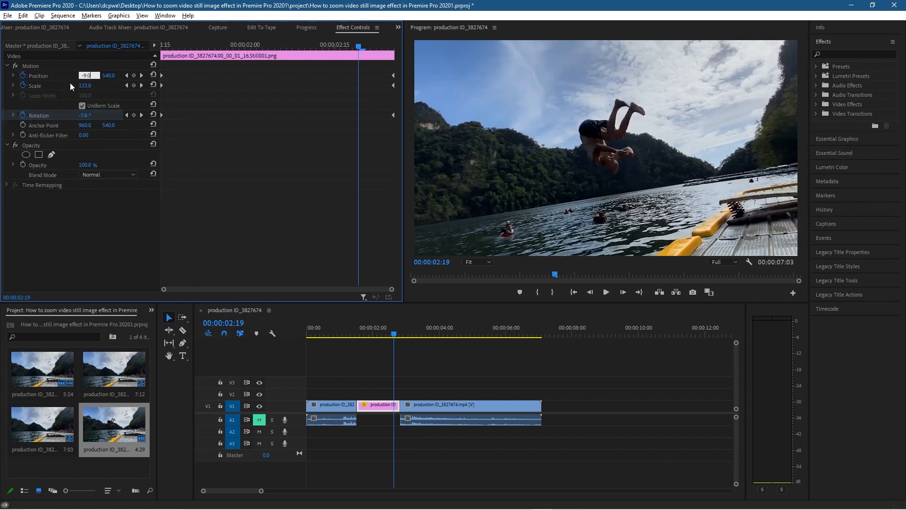
- Copy the still's horizontal Position value, 1119.1, to the video clip that follows it
{"action": "left_click", "coordinate": [89, 75]}
{"action": "right_click", "coordinate": [88, 75]}
{"action": "left_click", "coordinate": [75, 107]}
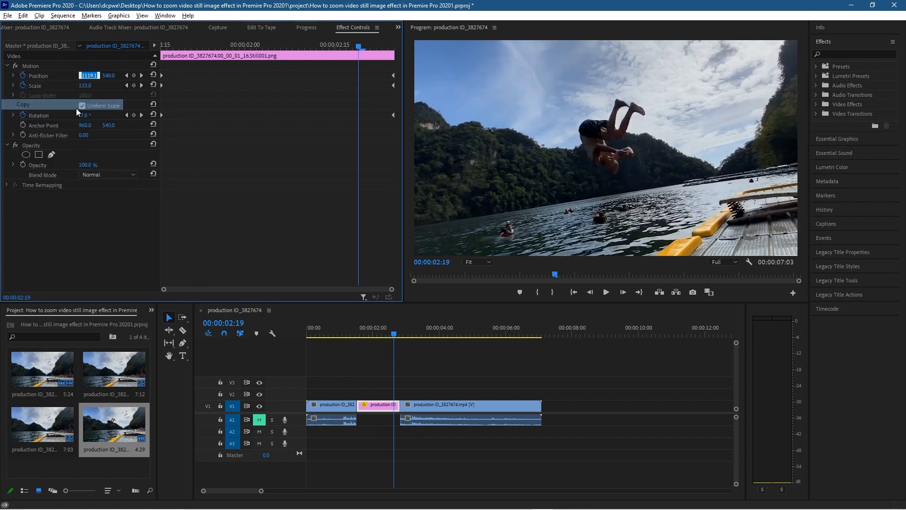
{"action": "left_click", "coordinate": [89, 80]}
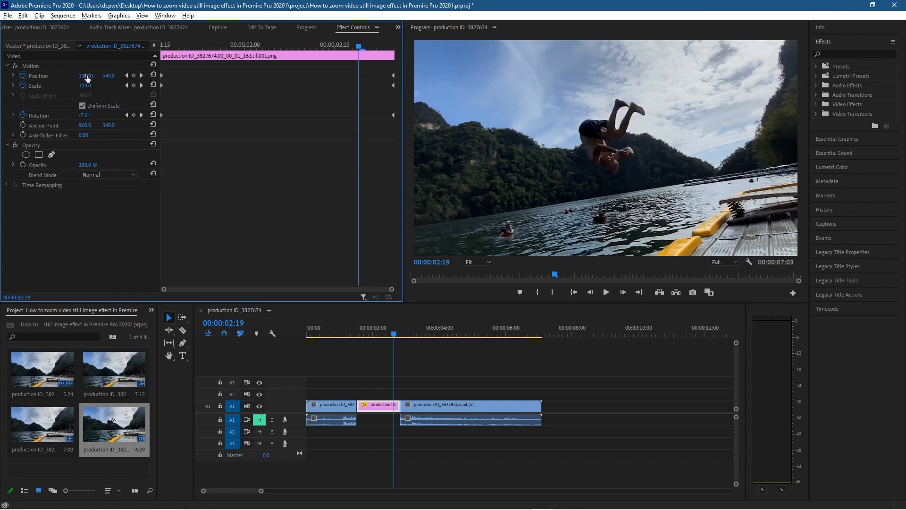
{"action": "left_click", "coordinate": [424, 407]}
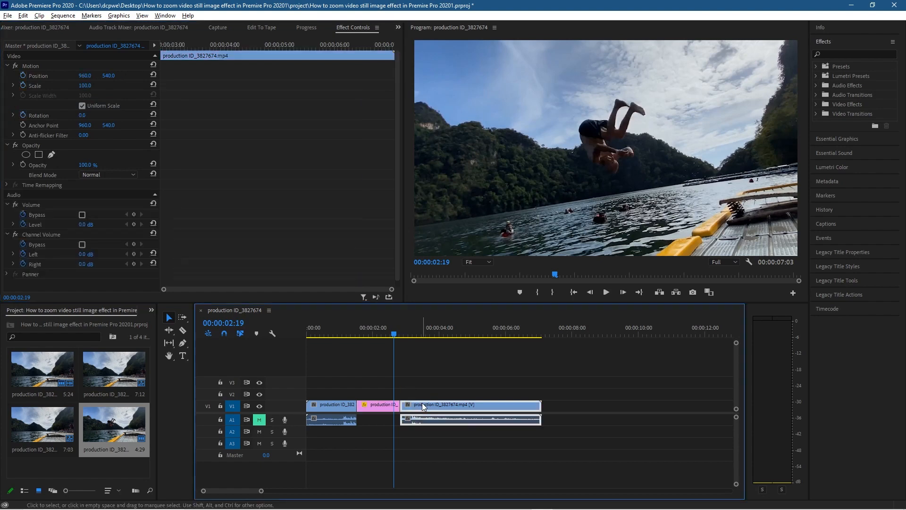
{"action": "left_click", "coordinate": [85, 77]}
{"action": "type", "text": "1119.1"}
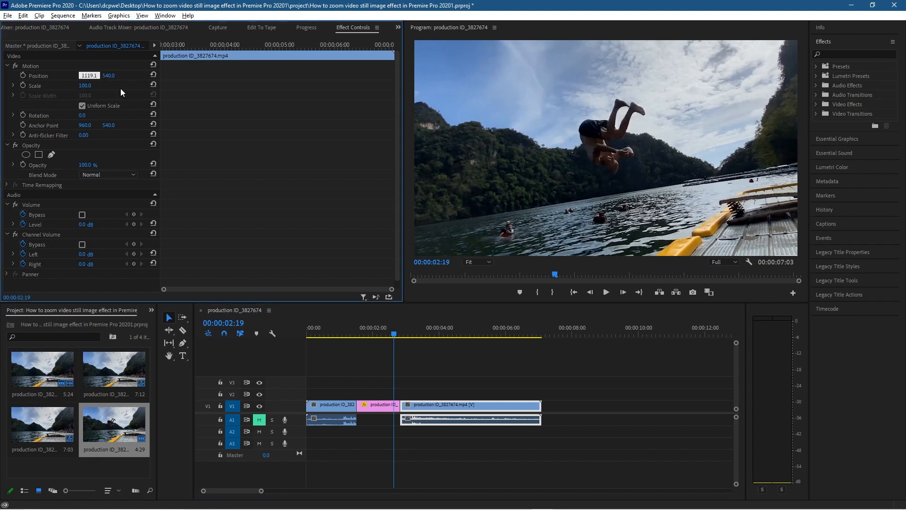
{"action": "key", "text": "Return"}
- Copy the still's Scale value, 133, to the video clip that follows it
{"action": "left_click", "coordinate": [376, 407]}
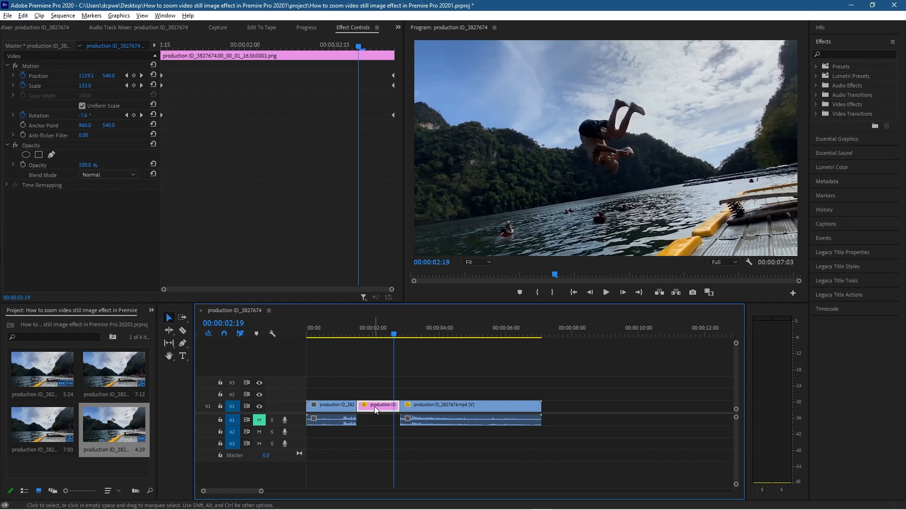
{"action": "left_click", "coordinate": [84, 87]}
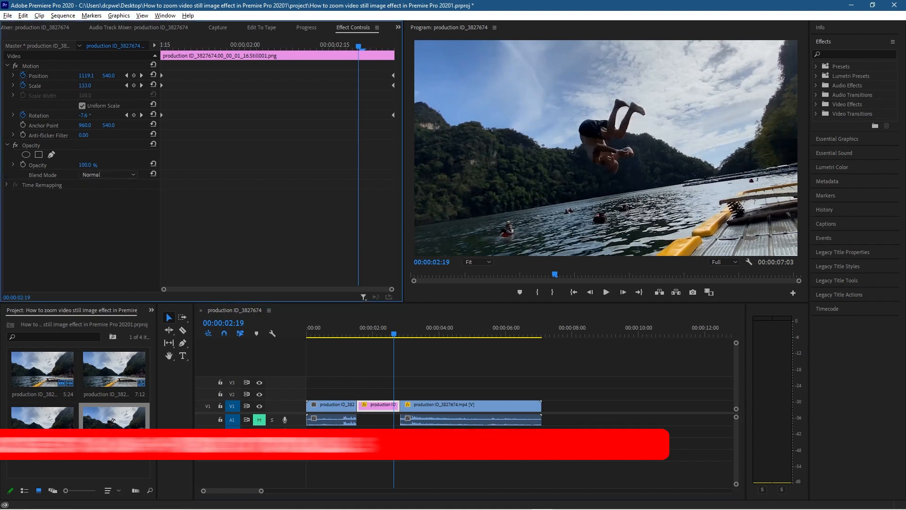
{"action": "left_click", "coordinate": [429, 405]}
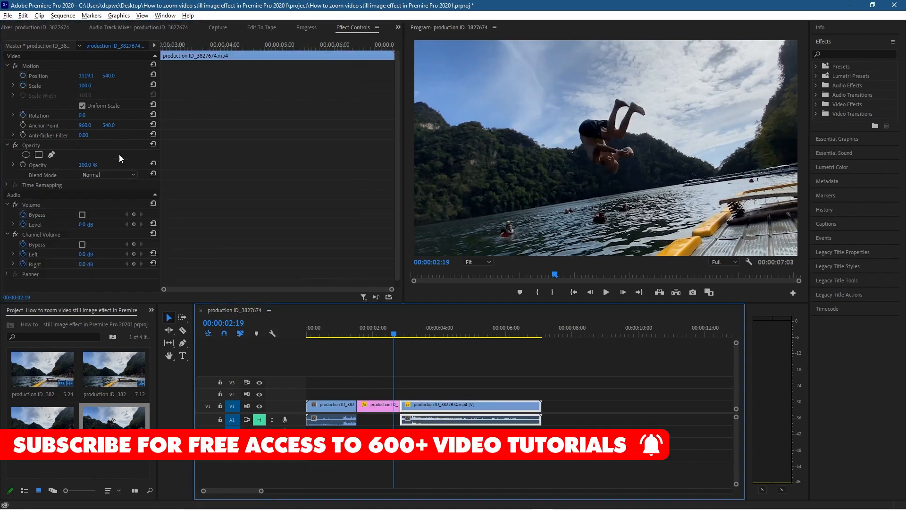
{"action": "left_click", "coordinate": [83, 85]}
{"action": "type", "text": "133"}
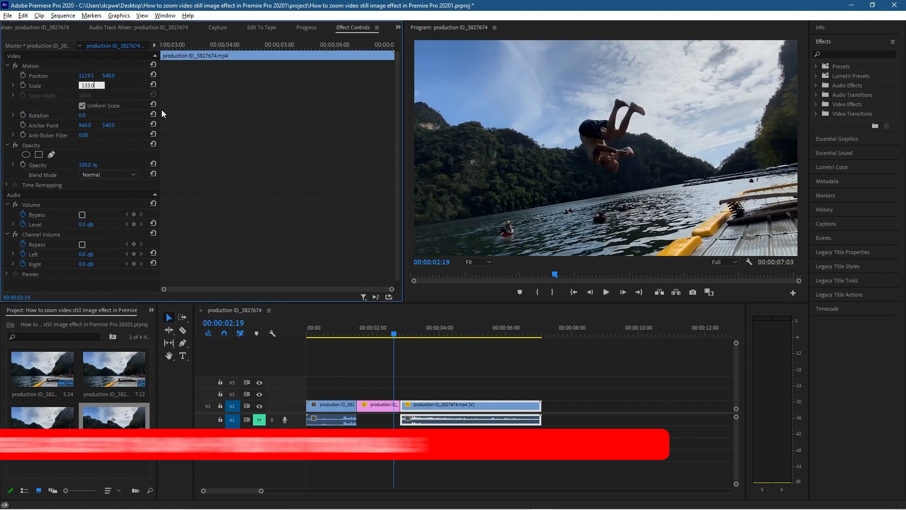
{"action": "key", "text": "Return"}
{"action": "left_click", "coordinate": [383, 406]}
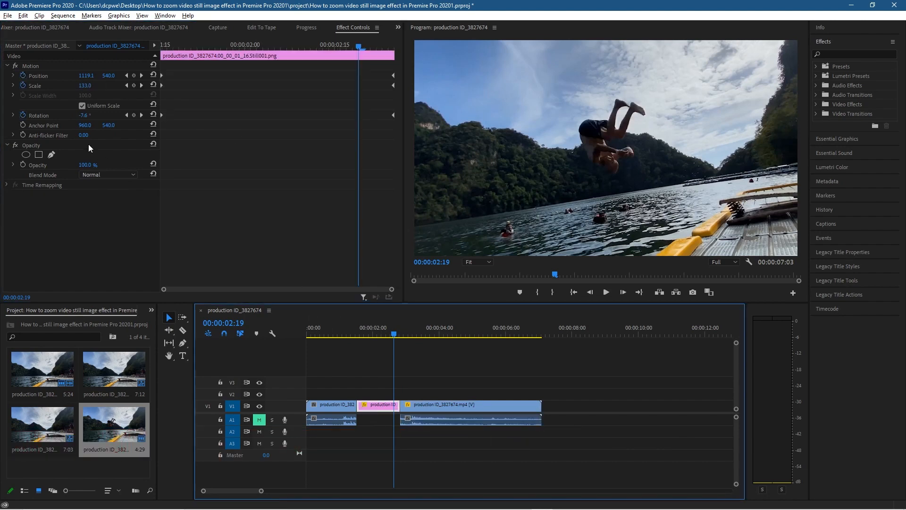
{"action": "left_click", "coordinate": [89, 114]}
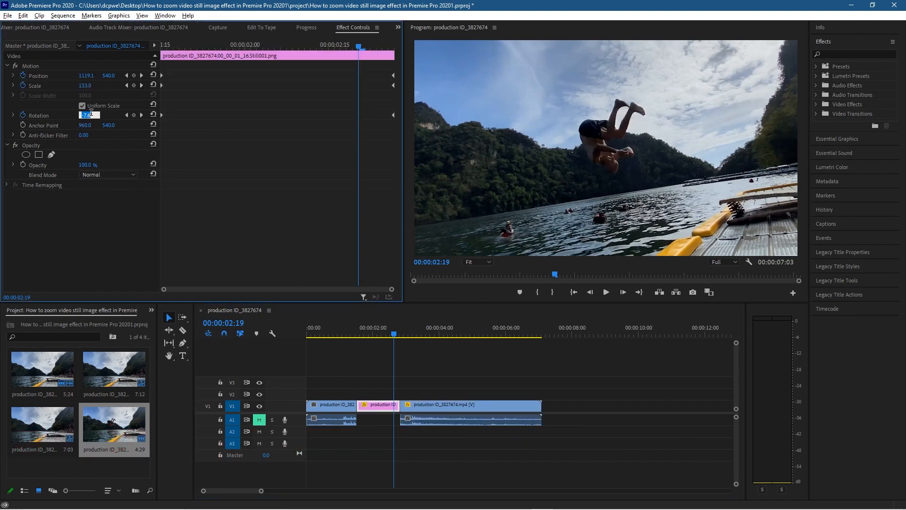
{"action": "left_click", "coordinate": [455, 409]}
- Place the playhead at 00:00:02:25, where the still meets the following video clip, and select the still
{"action": "left_click", "coordinate": [398, 336]}
{"action": "left_click_drag", "start_coordinate": [397, 335], "coordinate": [399, 338]}
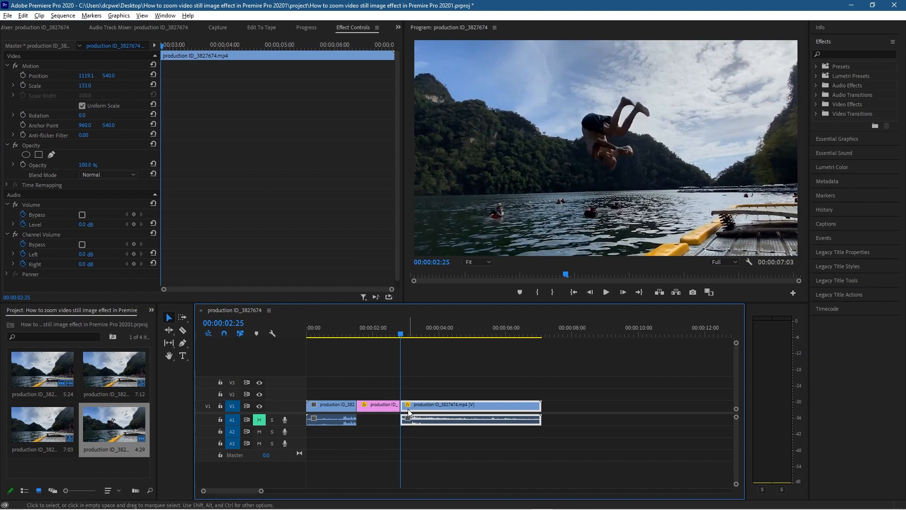
{"action": "left_click", "coordinate": [386, 407]}
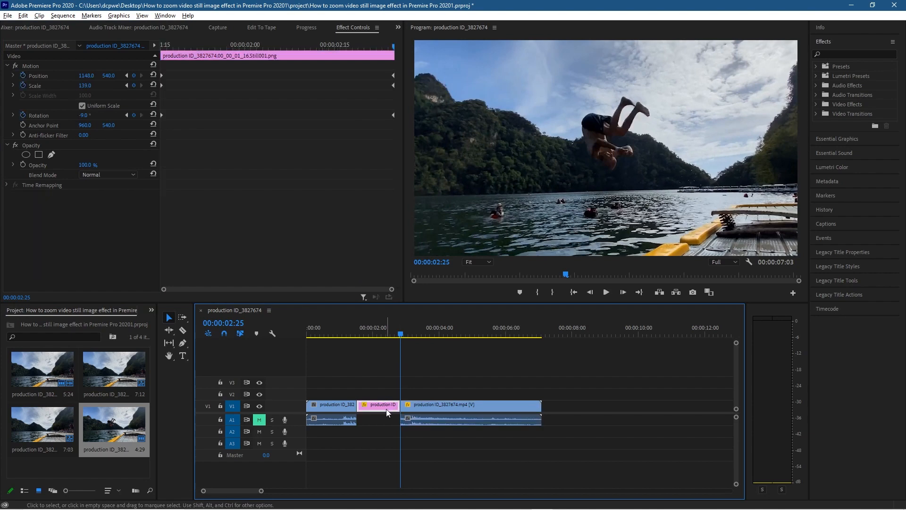
{"action": "left_click", "coordinate": [395, 45]}
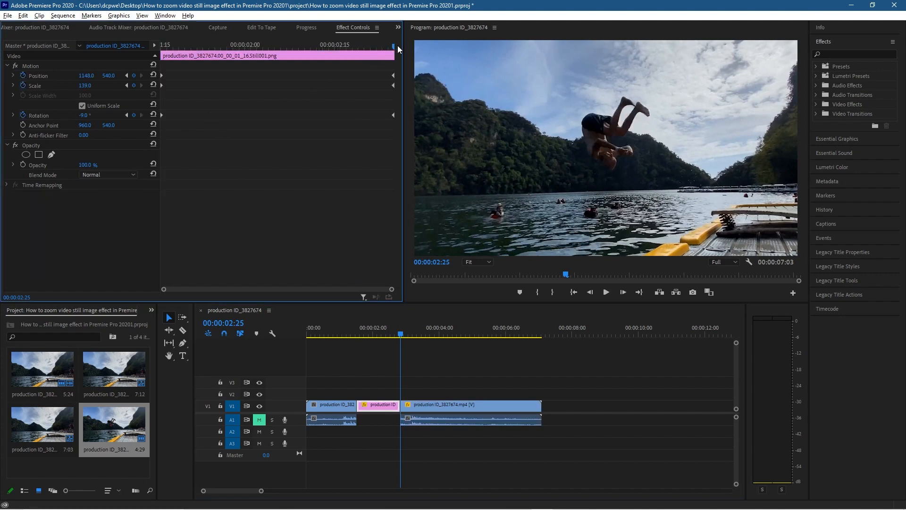
{"action": "left_click", "coordinate": [437, 406]}
{"action": "left_click", "coordinate": [385, 406]}
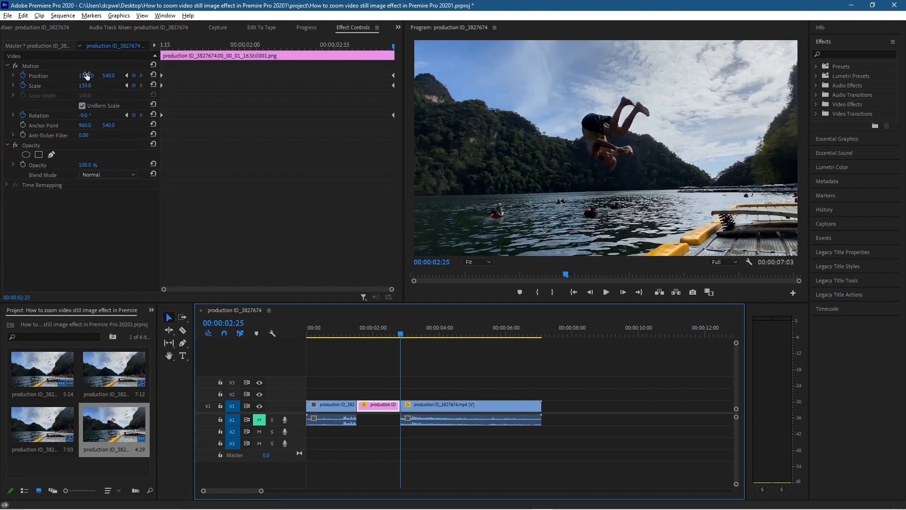
- Copy the still's end horizontal Position value, 1148, to the video clip that follows it
{"action": "left_click", "coordinate": [86, 76]}
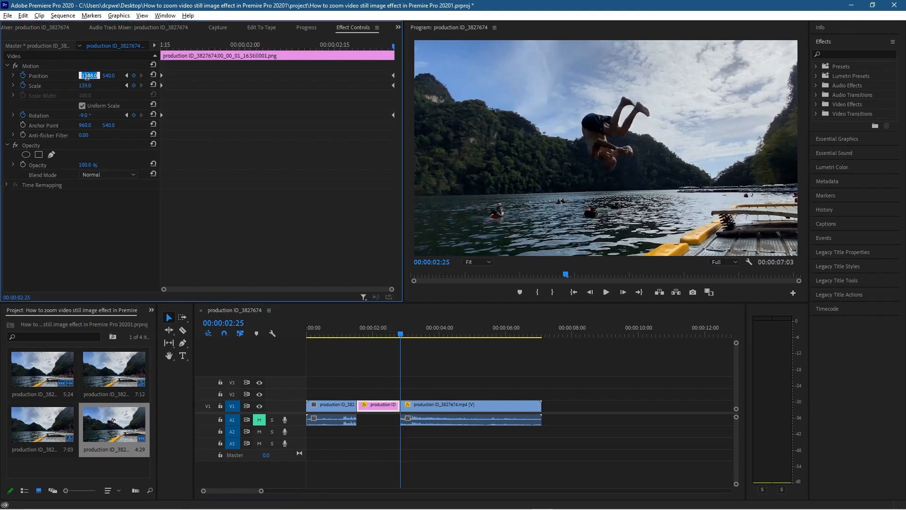
{"action": "left_click", "coordinate": [428, 404]}
{"action": "left_click", "coordinate": [89, 76]}
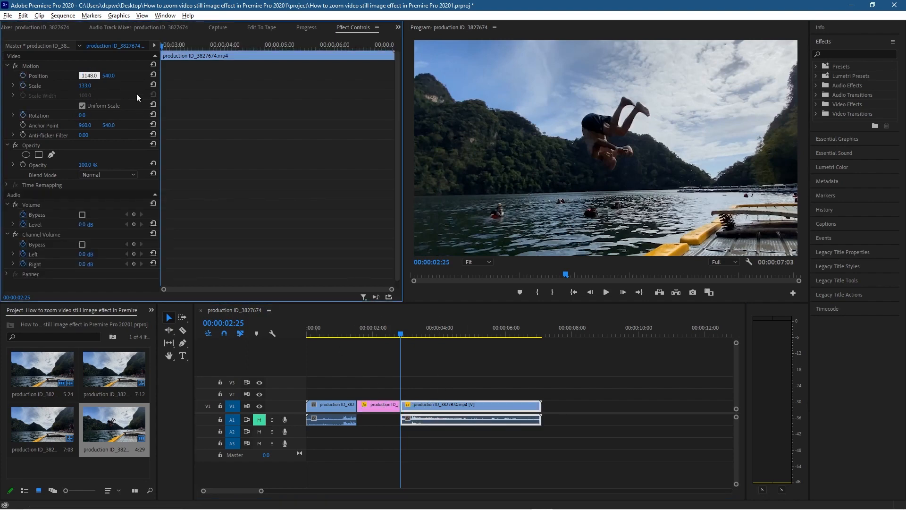
{"action": "type", "text": "1148.0"}
{"action": "key", "text": "Return"}
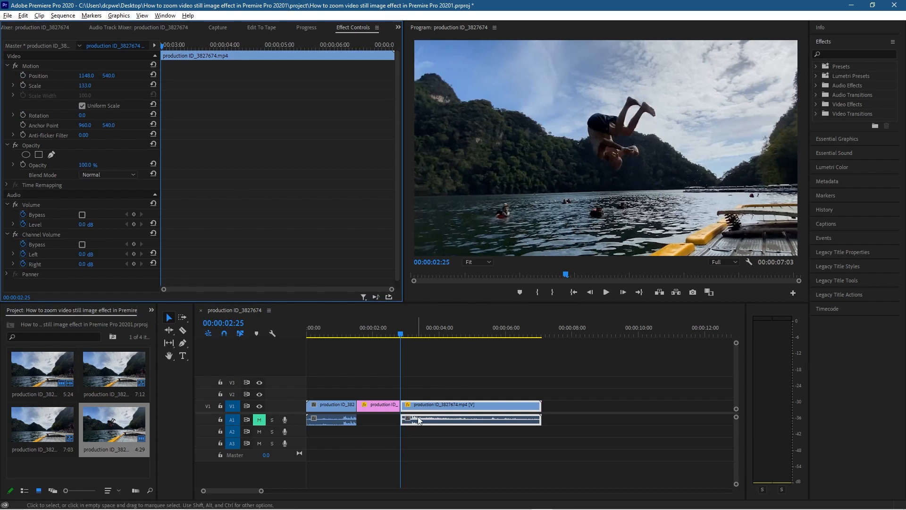
- Copy the still's end Scale value, 139, to the video clip that follows it
{"action": "left_click", "coordinate": [376, 407]}
{"action": "left_click", "coordinate": [90, 86]}
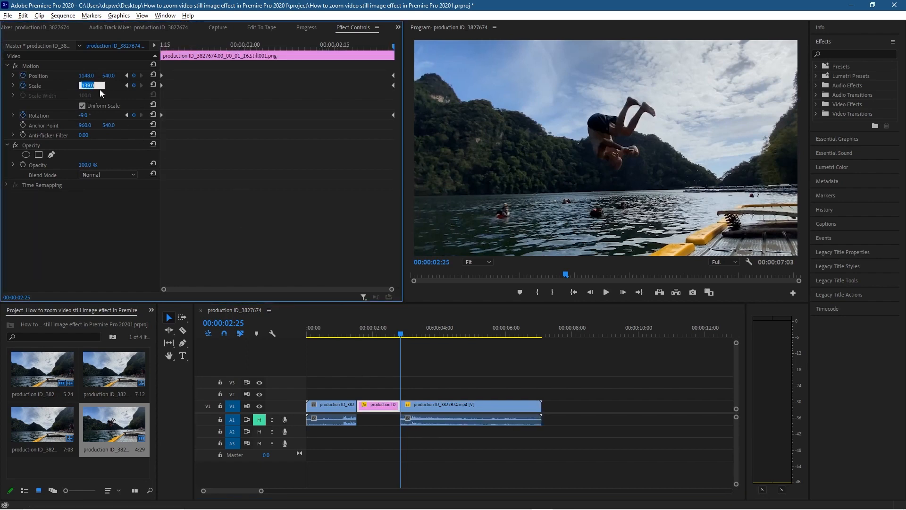
{"action": "left_click", "coordinate": [448, 405]}
{"action": "left_click", "coordinate": [90, 86]}
{"action": "type", "text": "139"}
{"action": "key", "text": "Return"}
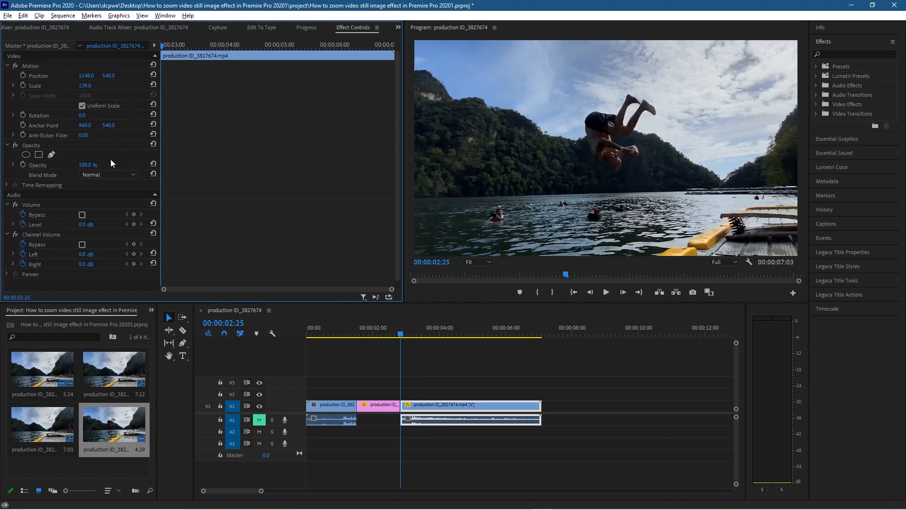
- Set the Rotation of the video clip after the still to -9 degrees to match the still's end rotation
{"action": "left_click", "coordinate": [82, 116]}
{"action": "type", "text": "-9"}
{"action": "key", "text": "Return"}
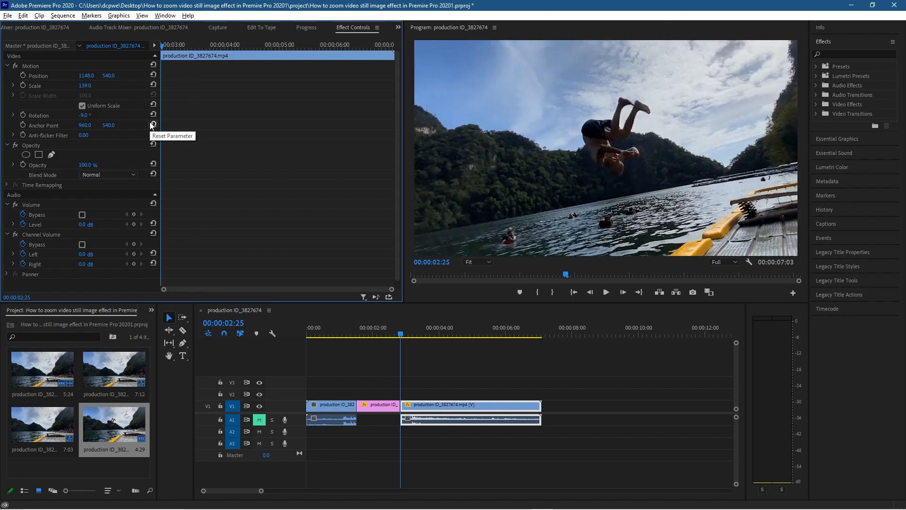
- Enable keyframing for Position, Scale and Rotation at the start of the last video clip, at 00:00:02:25
{"action": "left_click", "coordinate": [400, 337]}
{"action": "left_click_drag", "start_coordinate": [400, 337], "coordinate": [498, 346]}
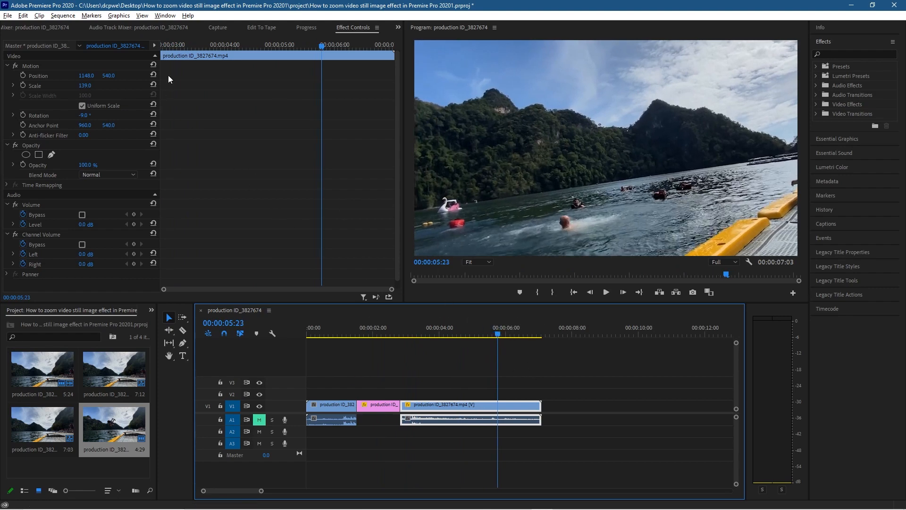
{"action": "left_click_drag", "start_coordinate": [322, 45], "coordinate": [128, 52]}
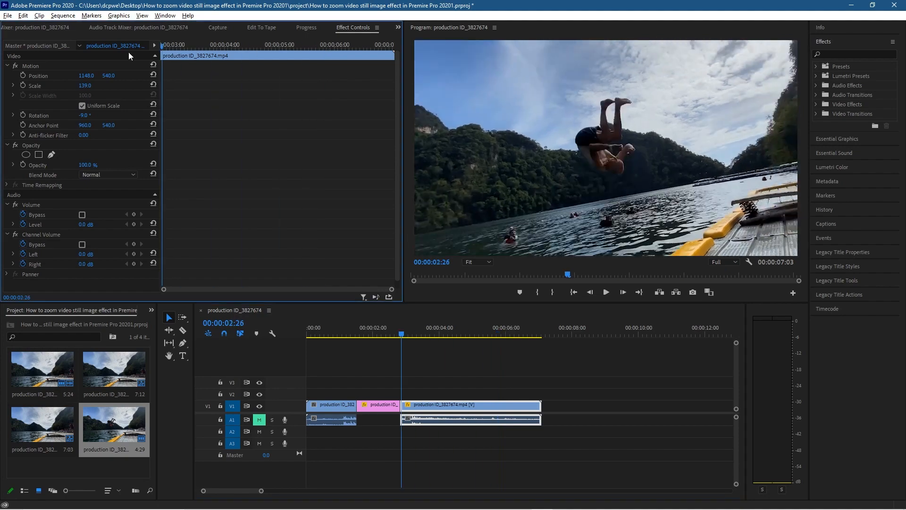
{"action": "left_click", "coordinate": [22, 76]}
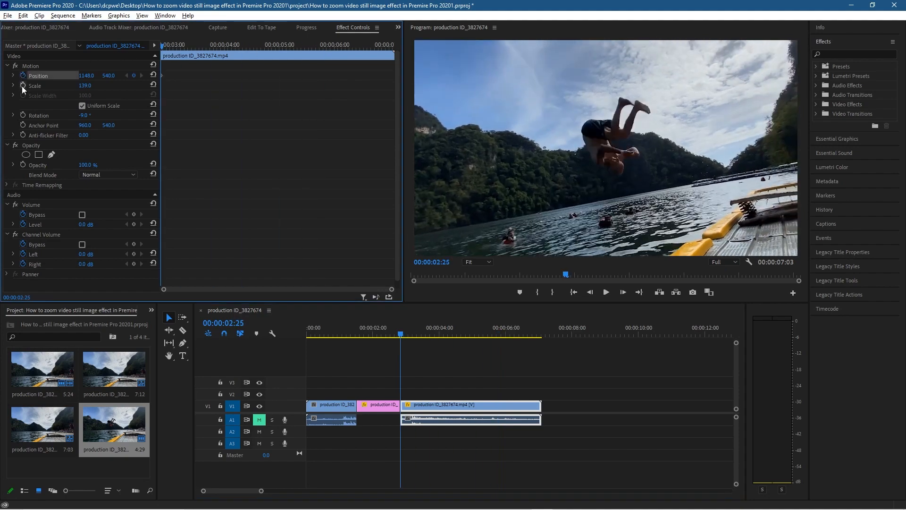
{"action": "left_click", "coordinate": [23, 115]}
- Add Position, Scale and Rotation keyframes to the last video clip at 00:00:05:23
{"action": "left_click_drag", "start_coordinate": [164, 48], "coordinate": [323, 58]}
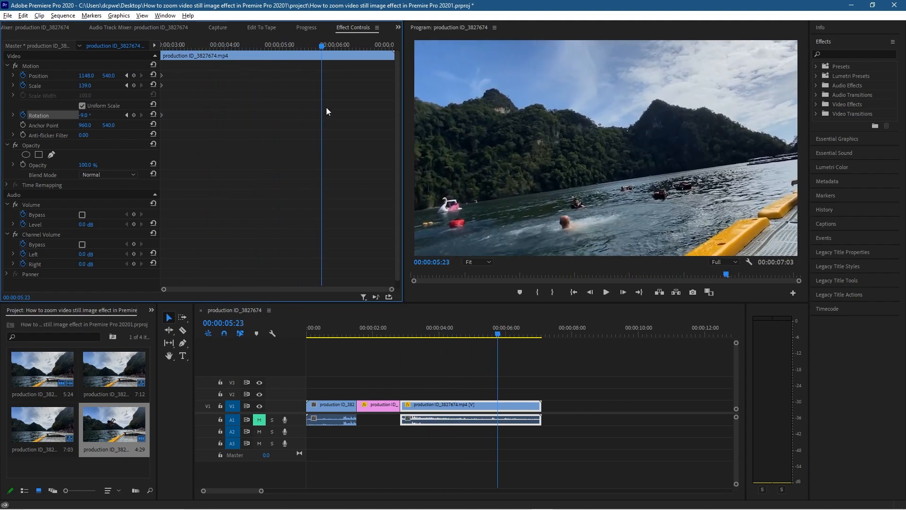
{"action": "left_click", "coordinate": [133, 75]}
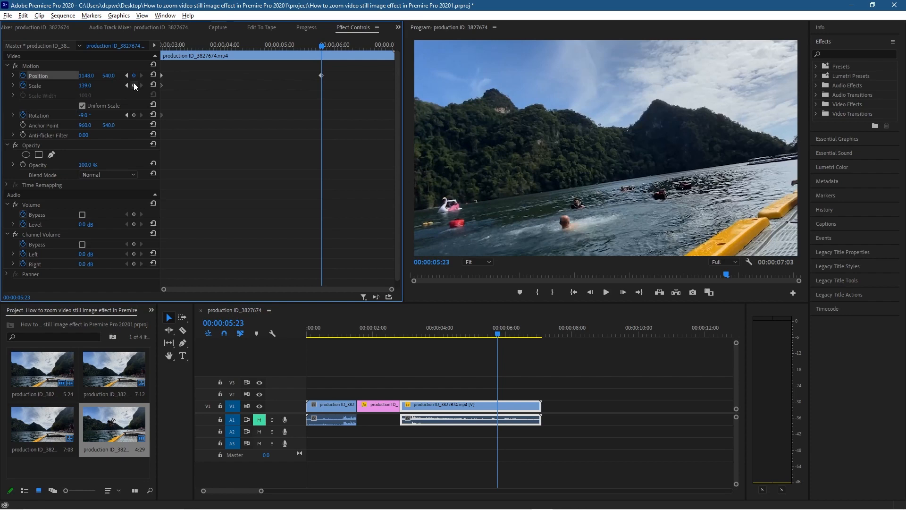
{"action": "left_click", "coordinate": [133, 85]}
{"action": "left_click", "coordinate": [134, 115]}
- Set the last clip's keyframe values at 00:00:05:23 to Rotation 0, Scale 100 and horizontal Position 960
{"action": "left_click", "coordinate": [82, 116]}
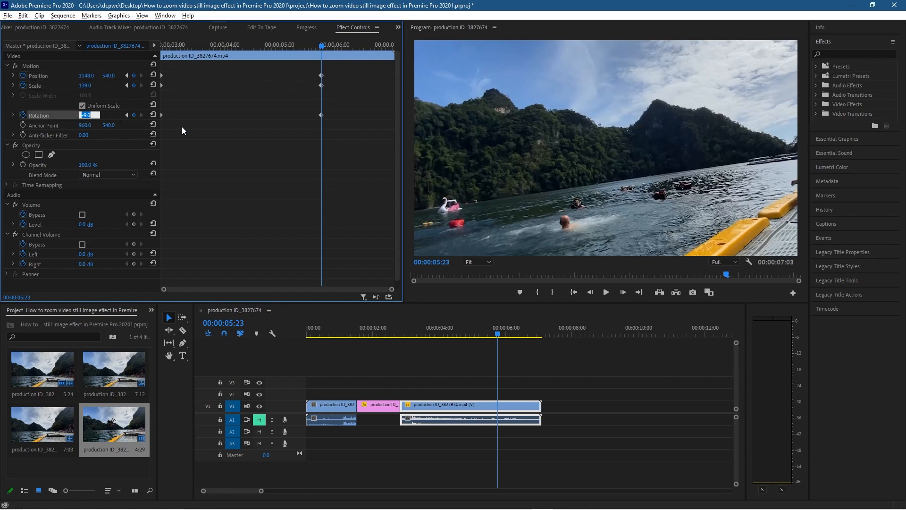
{"action": "type", "text": "0"}
{"action": "key", "text": "Return"}
{"action": "left_click", "coordinate": [85, 86]}
{"action": "type", "text": "100"}
{"action": "key", "text": "Return"}
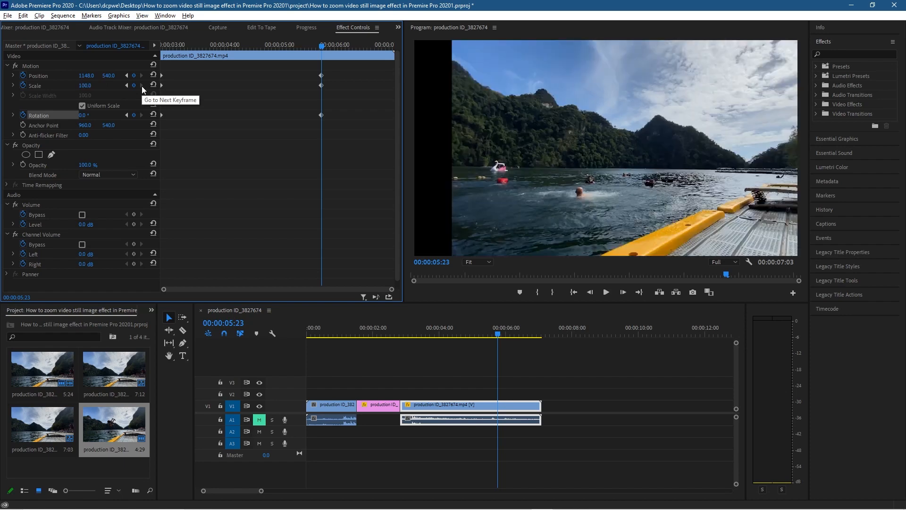
{"action": "left_click", "coordinate": [89, 76]}
{"action": "type", "text": "960"}
{"action": "key", "text": "Return"}
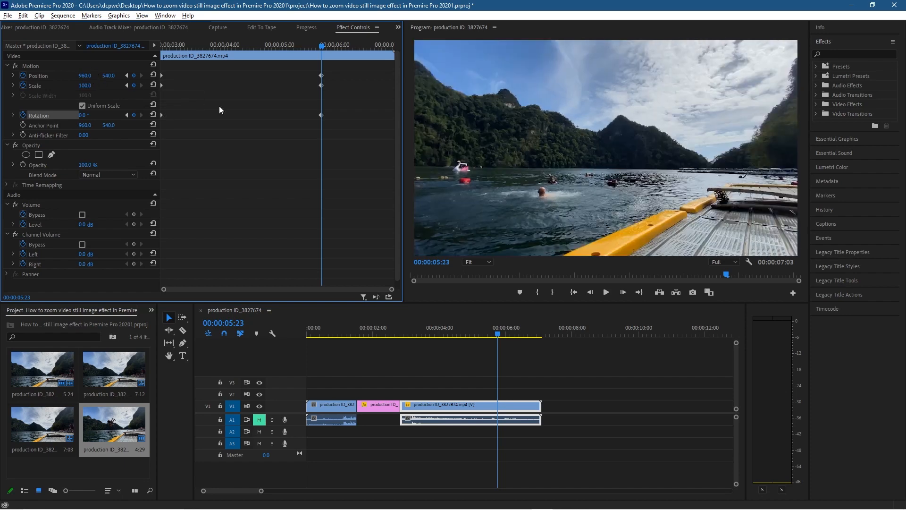
- Play the sequence from the start and scrub across the clips to review the zoom effect
{"action": "left_click_drag", "start_coordinate": [498, 335], "coordinate": [279, 358]}
{"action": "key", "text": "space"}
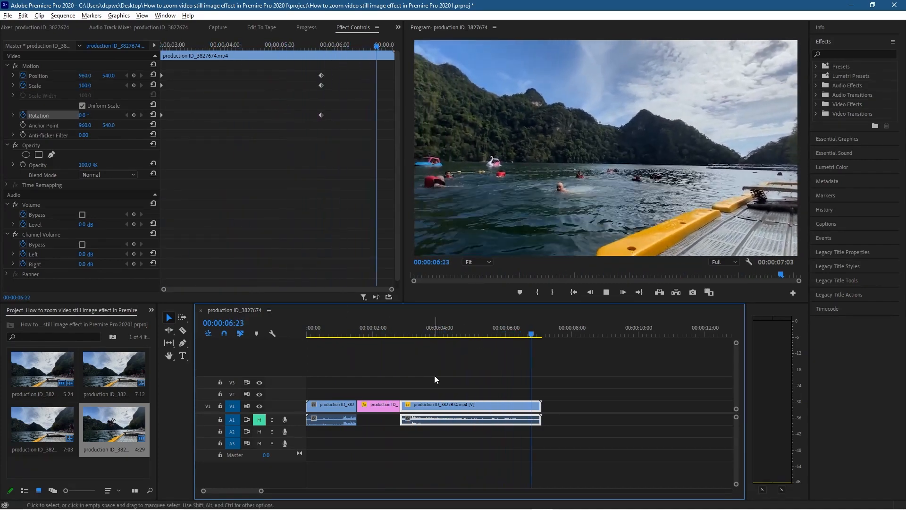
{"action": "left_click", "coordinate": [538, 335]}
{"action": "left_click_drag", "start_coordinate": [536, 335], "coordinate": [349, 415]}
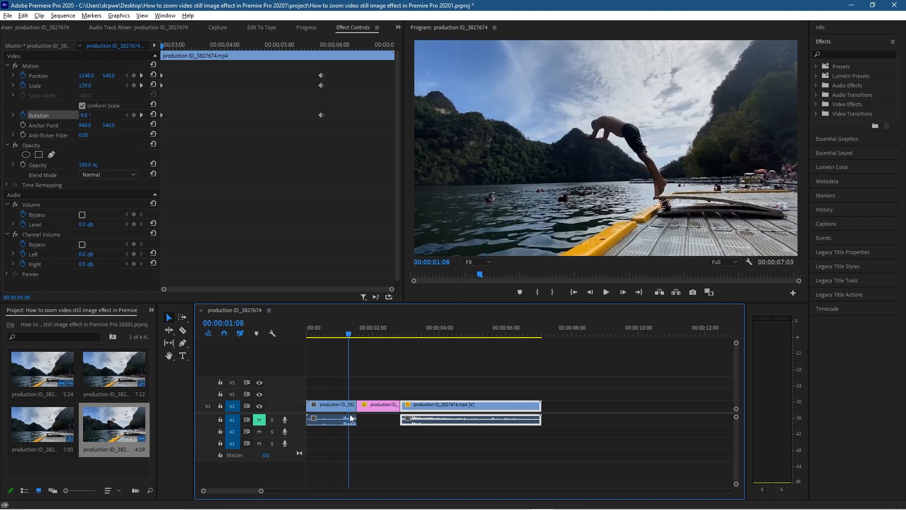
{"action": "left_click_drag", "start_coordinate": [350, 415], "coordinate": [419, 420]}
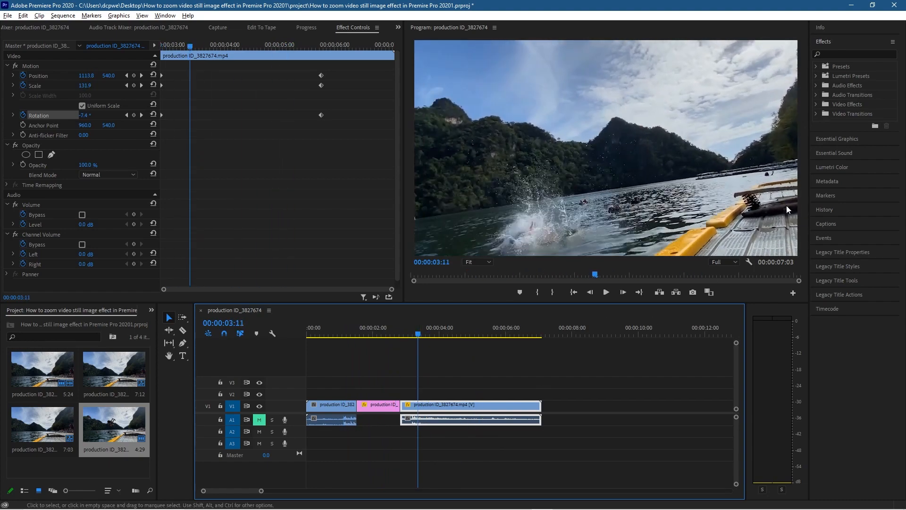
- Save the modified project, accepting the prompt to continue, and minimise the program to the desktop
{"action": "key", "text": "F12"}
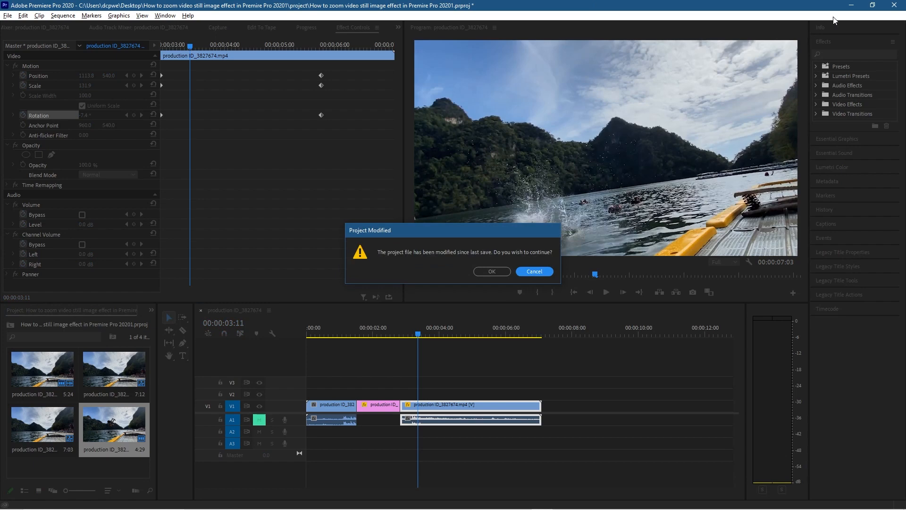
{"action": "left_click", "coordinate": [491, 271]}
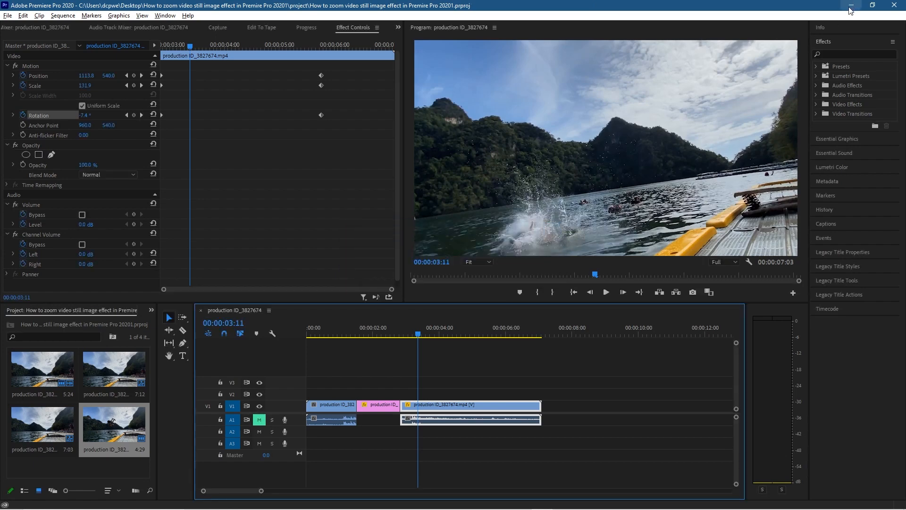
{"action": "left_click", "coordinate": [852, 6]}
{"action": "left_click", "coordinate": [838, 70]}
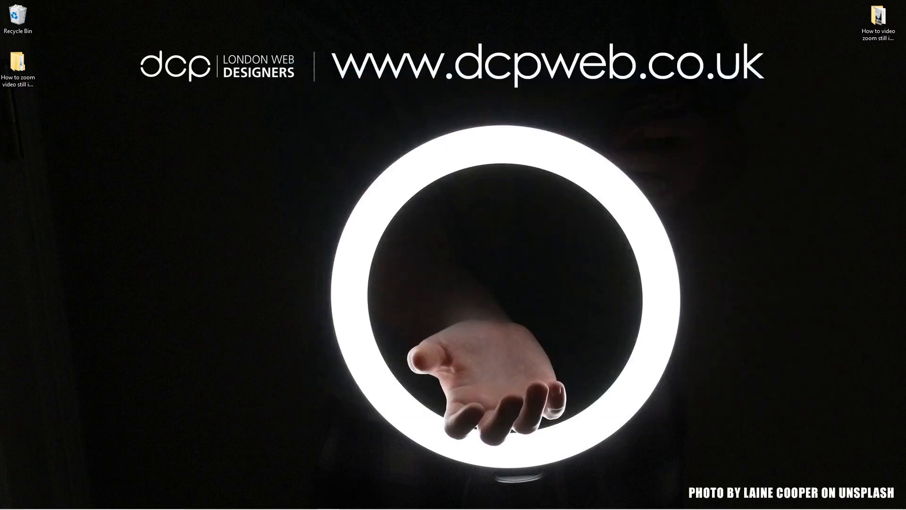